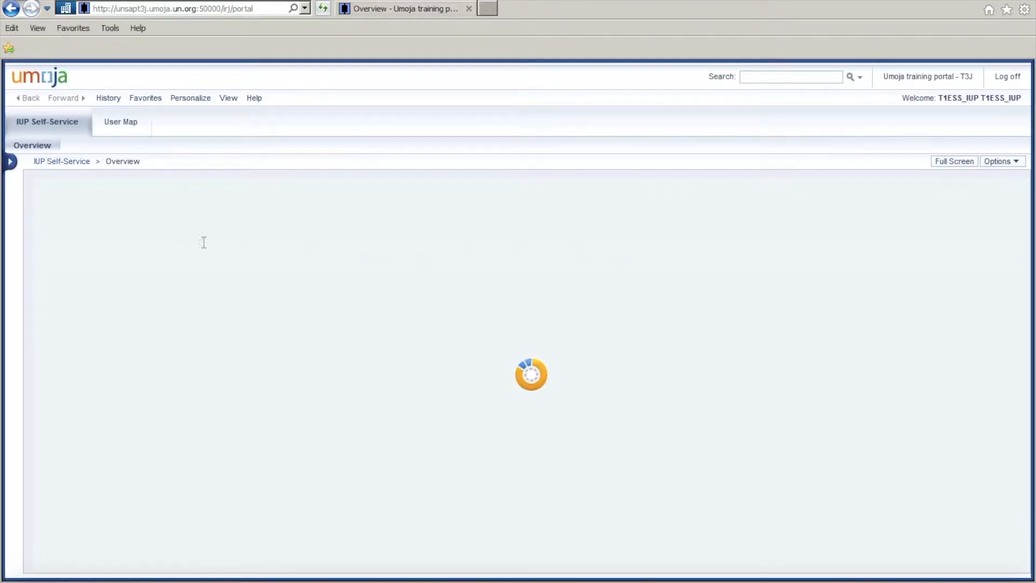
Open the Traveler Work Center (IUP) and start creating a new travel request.
{"action": "left_click", "coordinate": [57, 164]}
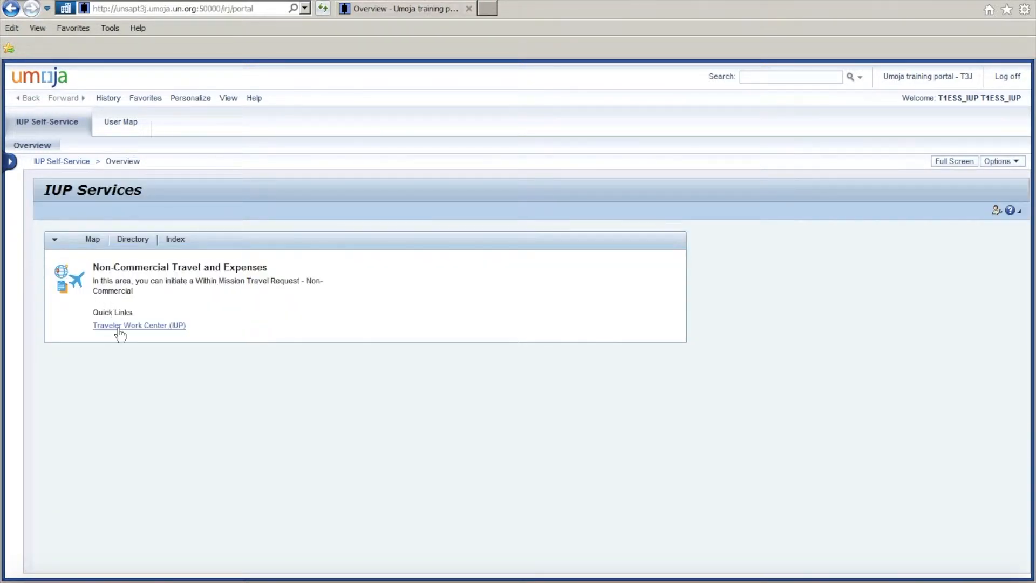
{"action": "left_click", "coordinate": [118, 326]}
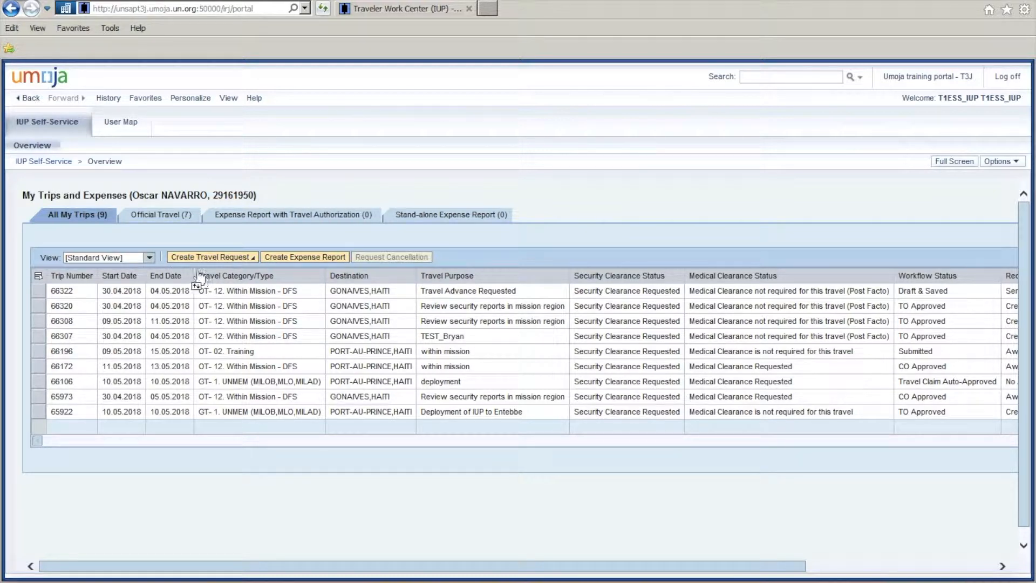
{"action": "left_click", "coordinate": [254, 257]}
{"action": "left_click", "coordinate": [236, 271]}
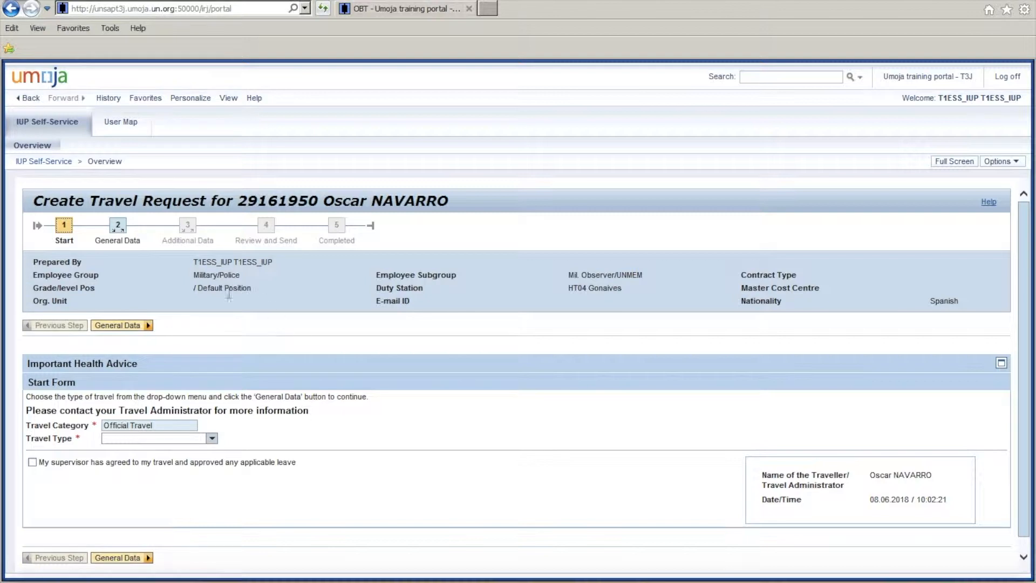
Set the travel type to 12. Within Mission - DFS, confirm the supervisor's agreement, and proceed to General Data.
{"action": "scroll", "coordinate": [252, 338], "scroll_direction": "down", "scroll_amount": 1}
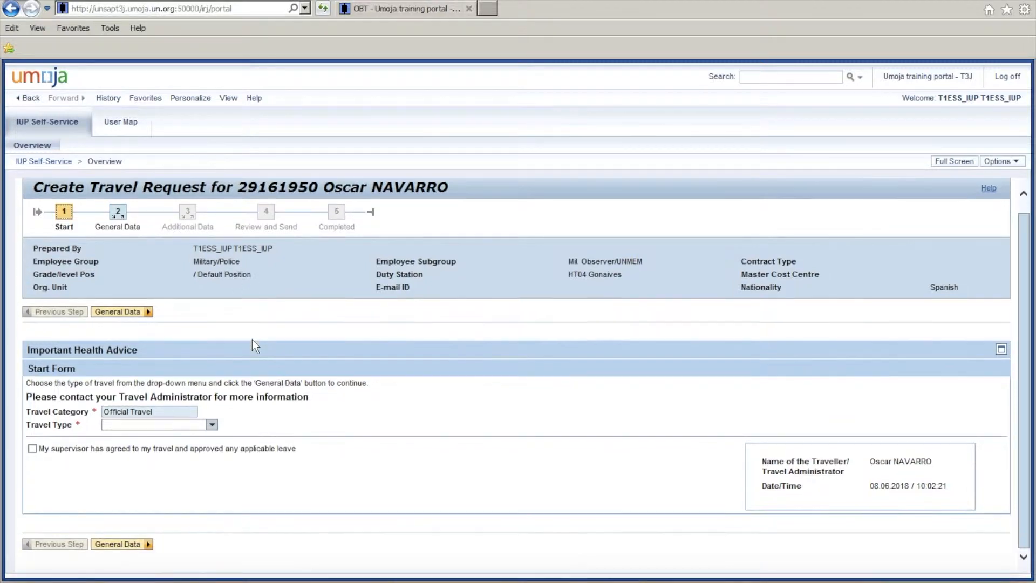
{"action": "left_click", "coordinate": [212, 425]}
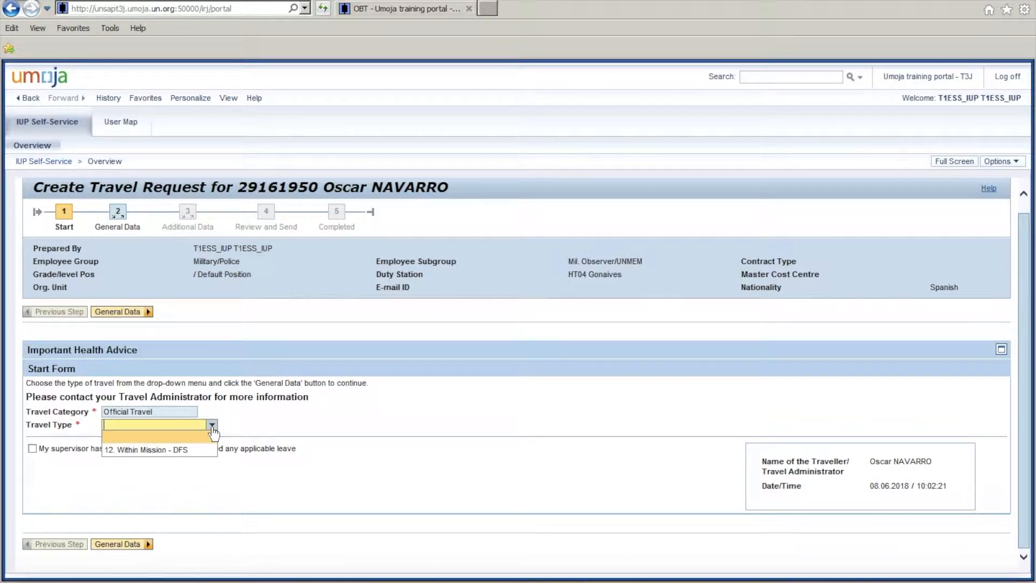
{"action": "left_click", "coordinate": [192, 450]}
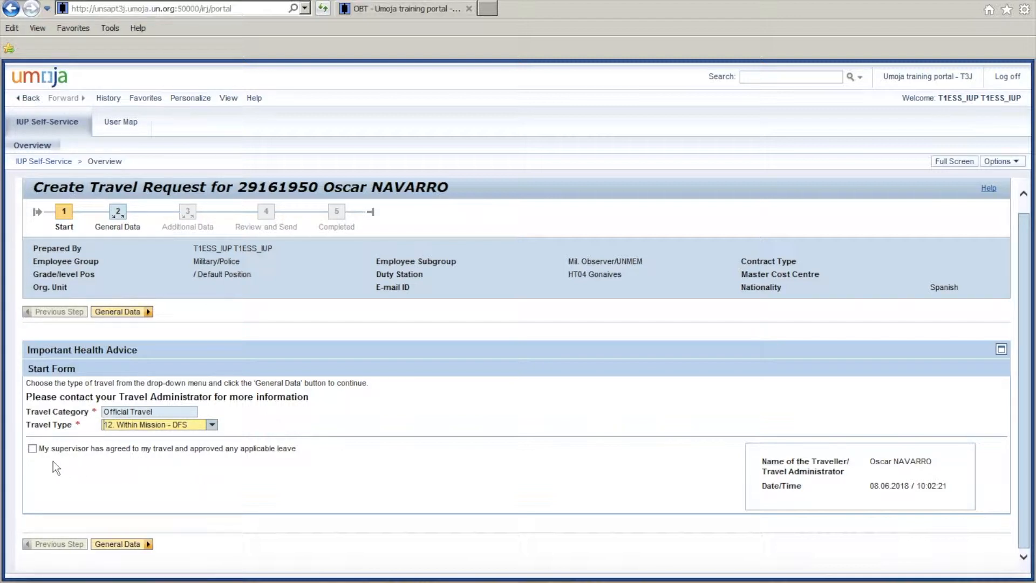
{"action": "left_click", "coordinate": [37, 453]}
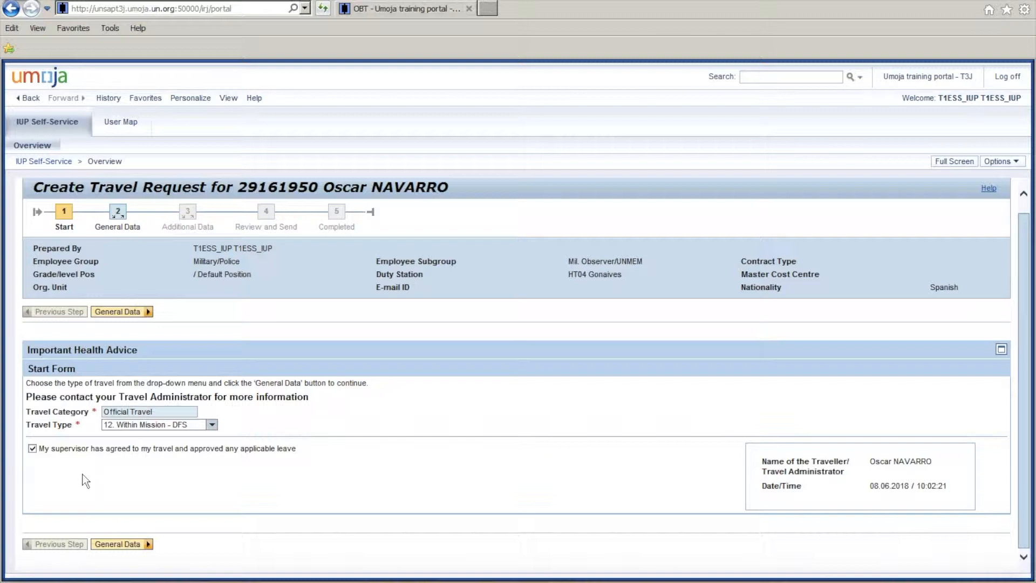
{"action": "left_click", "coordinate": [115, 545]}
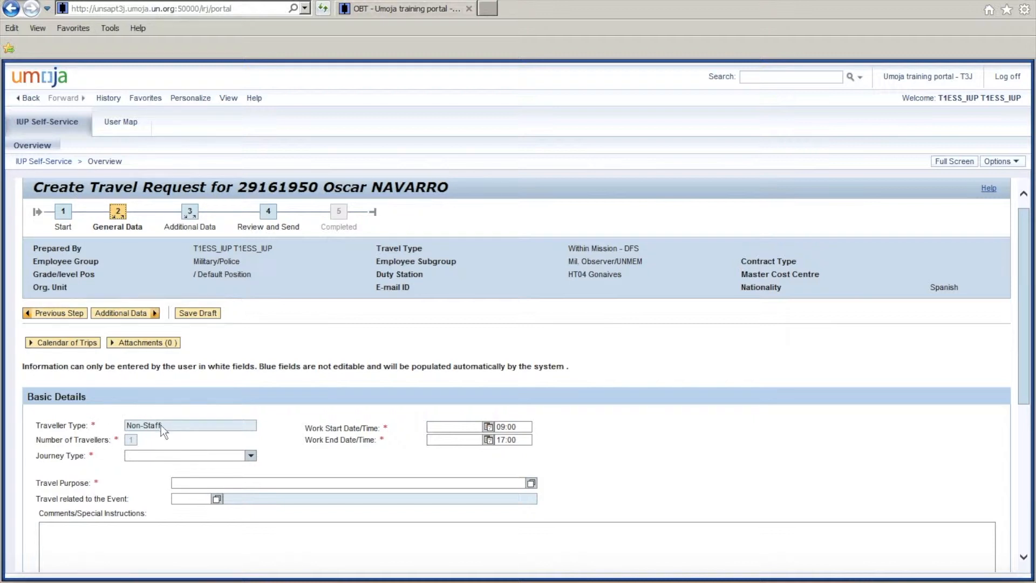
Set the journey type to Round-Trip and the work dates from 30.04.2018 to 04.05.2018.
{"action": "left_click", "coordinate": [186, 456]}
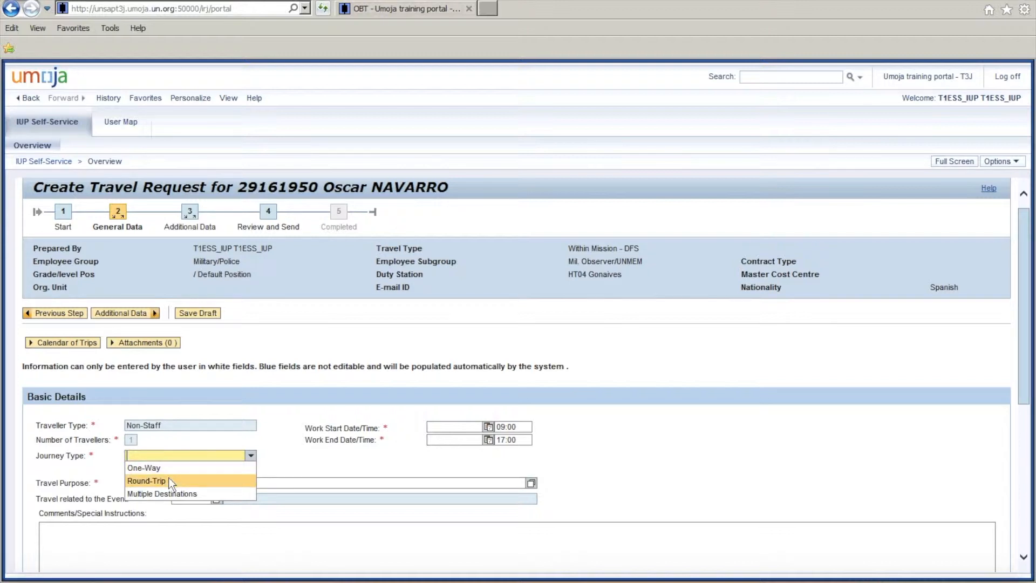
{"action": "left_click", "coordinate": [169, 480]}
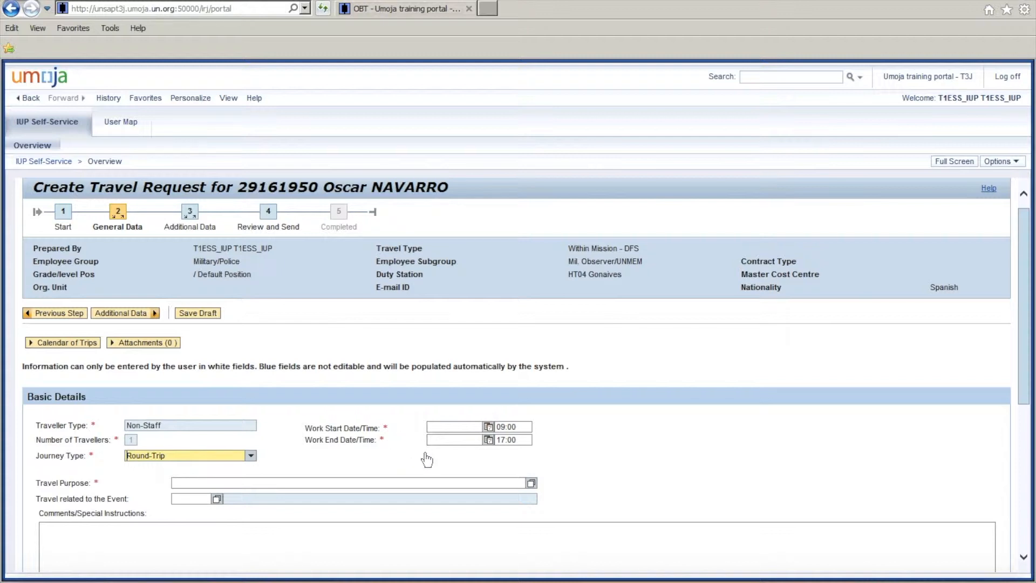
{"action": "left_click", "coordinate": [488, 427]}
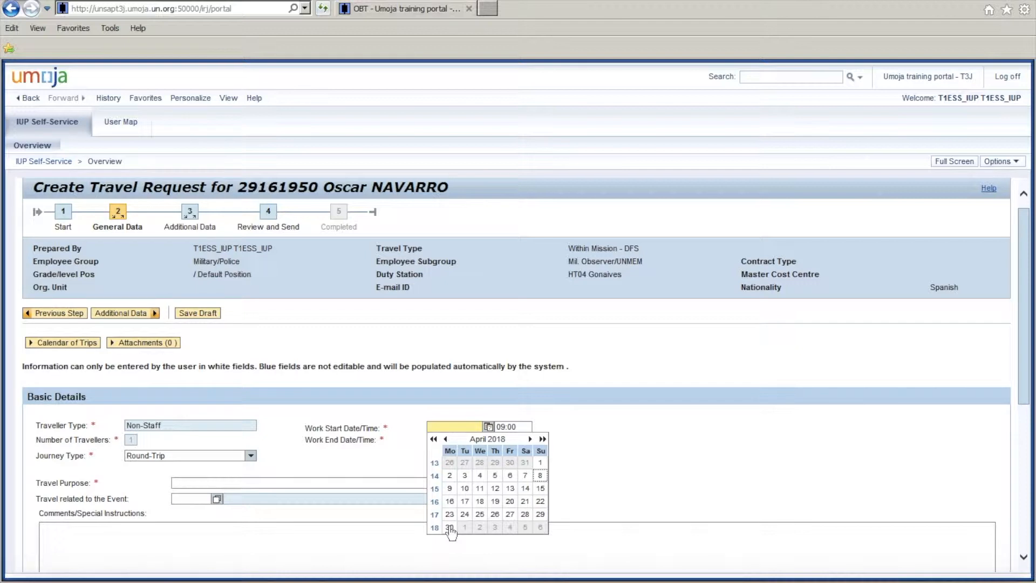
{"action": "left_click", "coordinate": [451, 527]}
{"action": "left_click", "coordinate": [443, 439]}
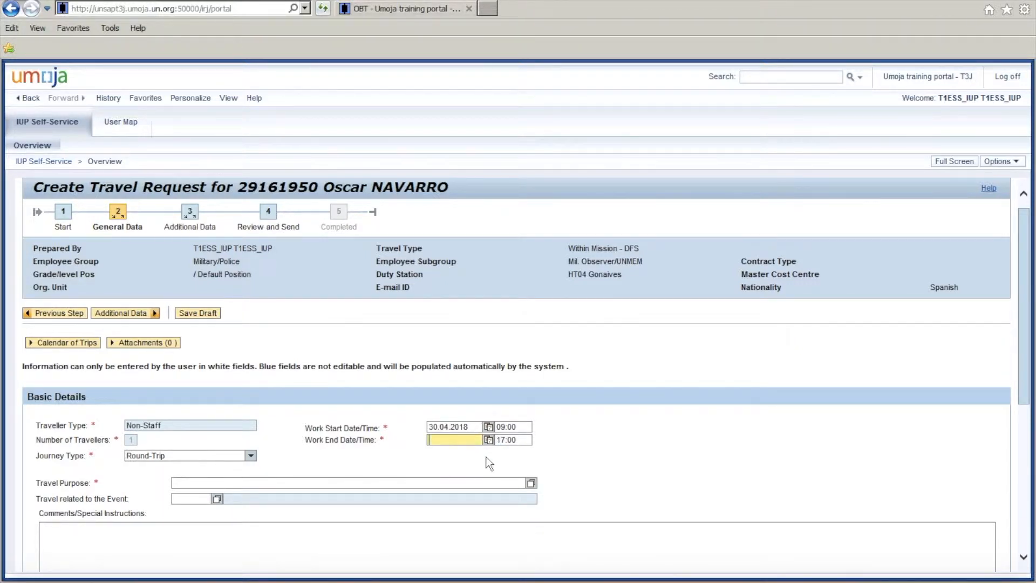
{"action": "left_click", "coordinate": [488, 440]}
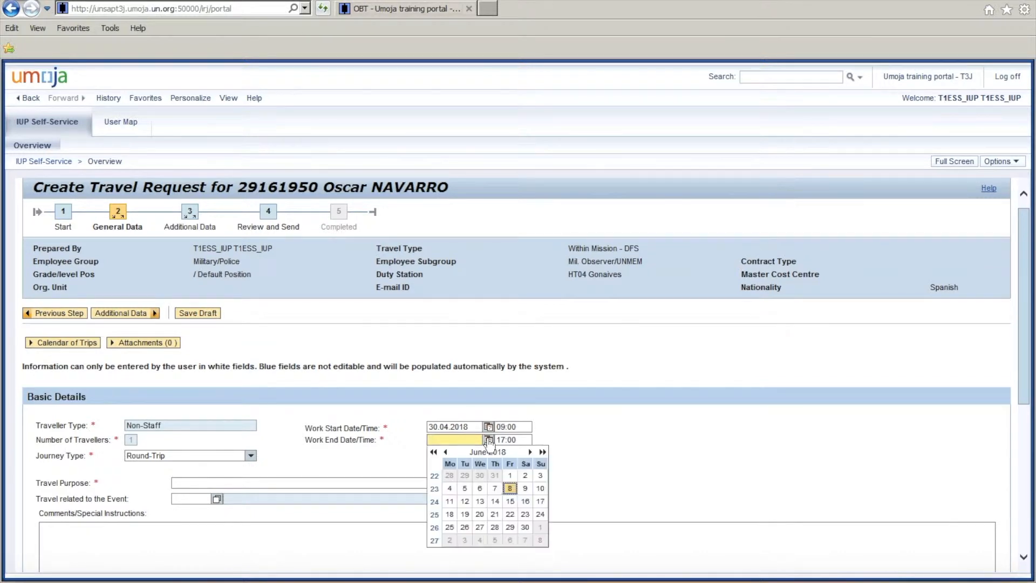
{"action": "left_click", "coordinate": [510, 477]}
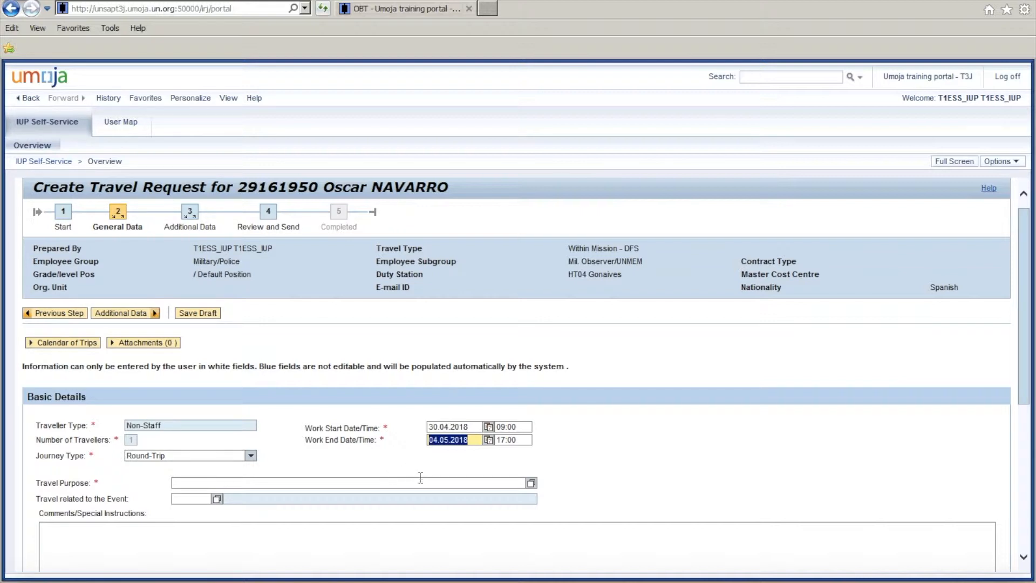
Choose "Review security reports in mission region" as the travel purpose from the list of reasons.
{"action": "left_click", "coordinate": [532, 484]}
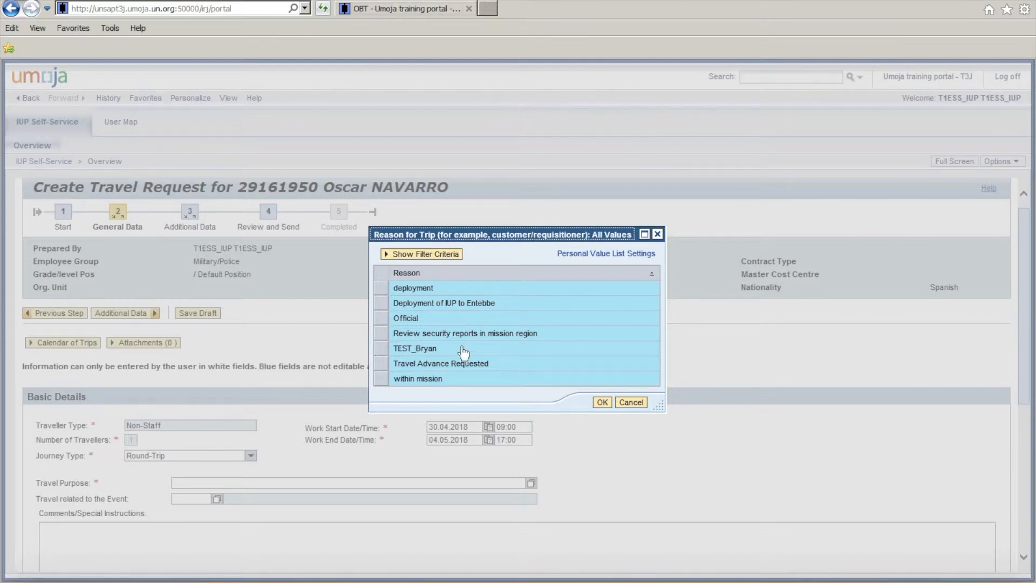
{"action": "left_click", "coordinate": [382, 334]}
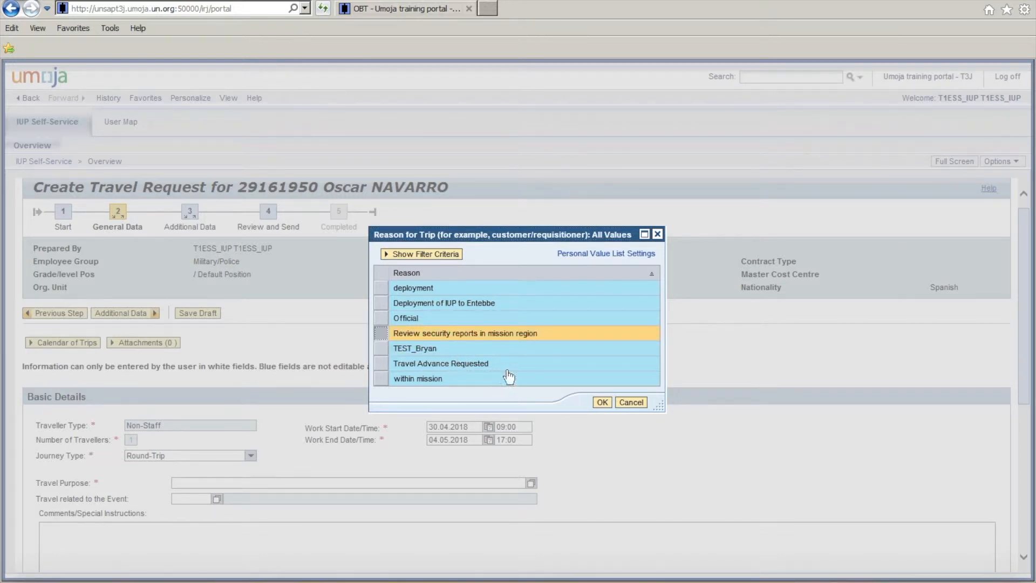
{"action": "left_click", "coordinate": [600, 404]}
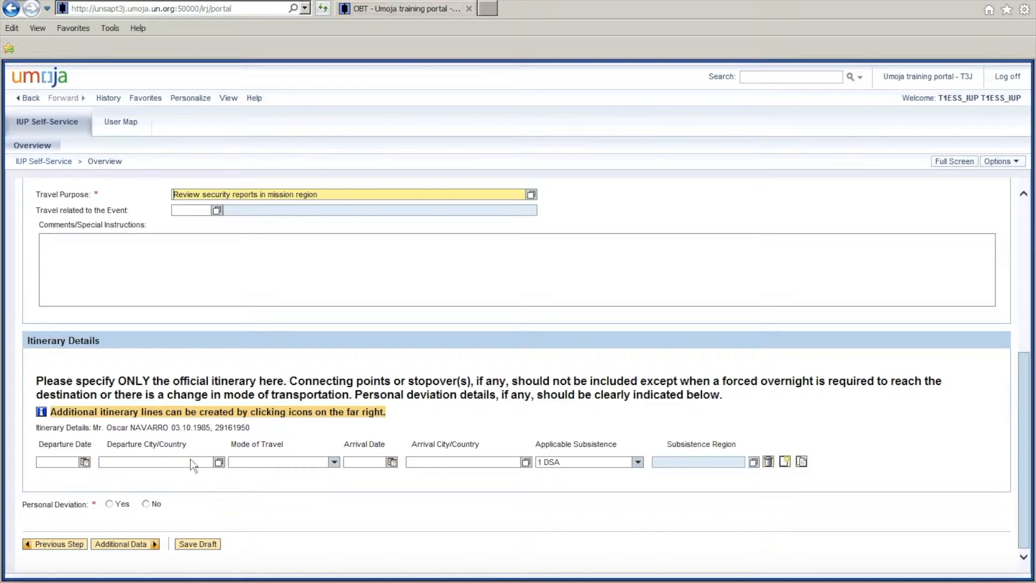
Fill in the first itinerary line's departure with 30.04.2018, PORT AU PRINCE,HAITI and travel mode 02 UN Aircraft.
{"action": "left_click", "coordinate": [84, 462]}
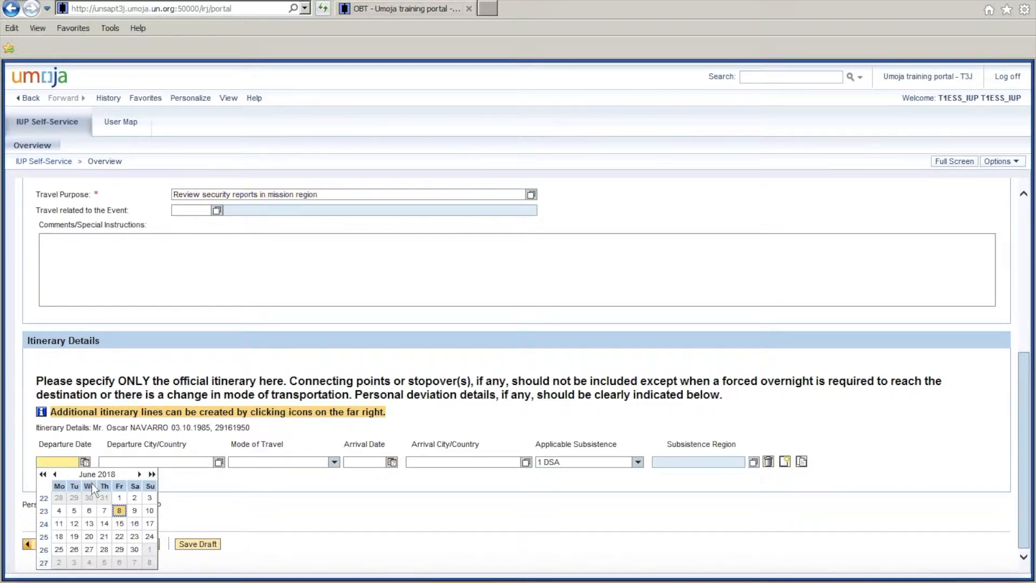
{"action": "left_click", "coordinate": [56, 474]}
{"action": "left_click", "coordinate": [56, 475]}
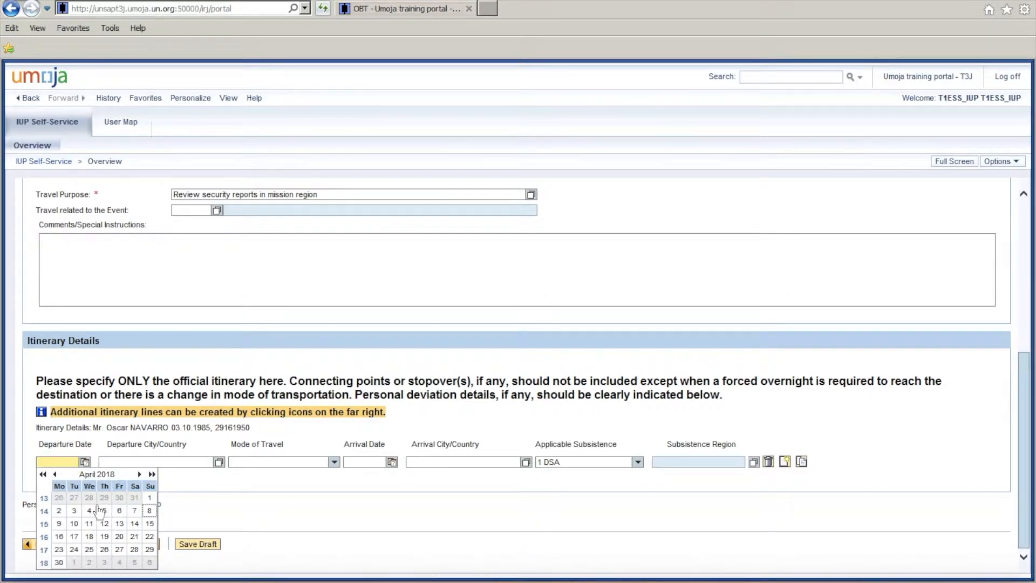
{"action": "left_click", "coordinate": [59, 562]}
{"action": "key", "text": "Tab"}
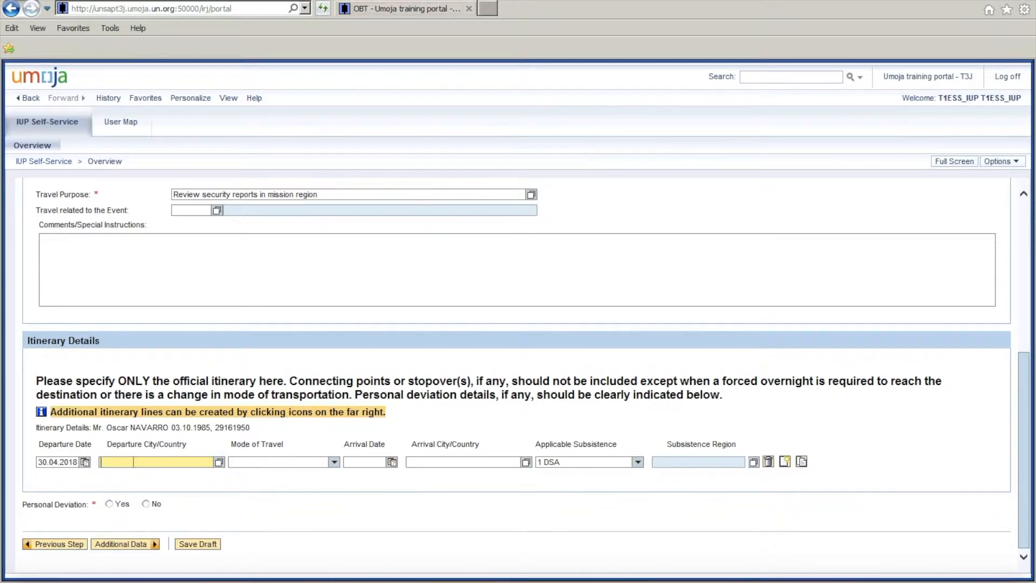
{"action": "type", "text": "Port au"}
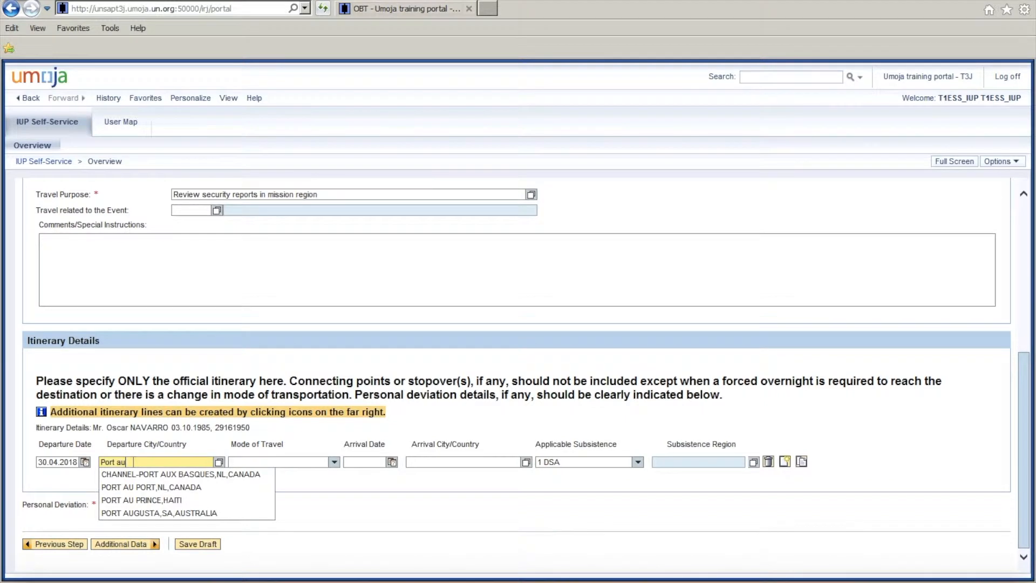
{"action": "left_click", "coordinate": [254, 499]}
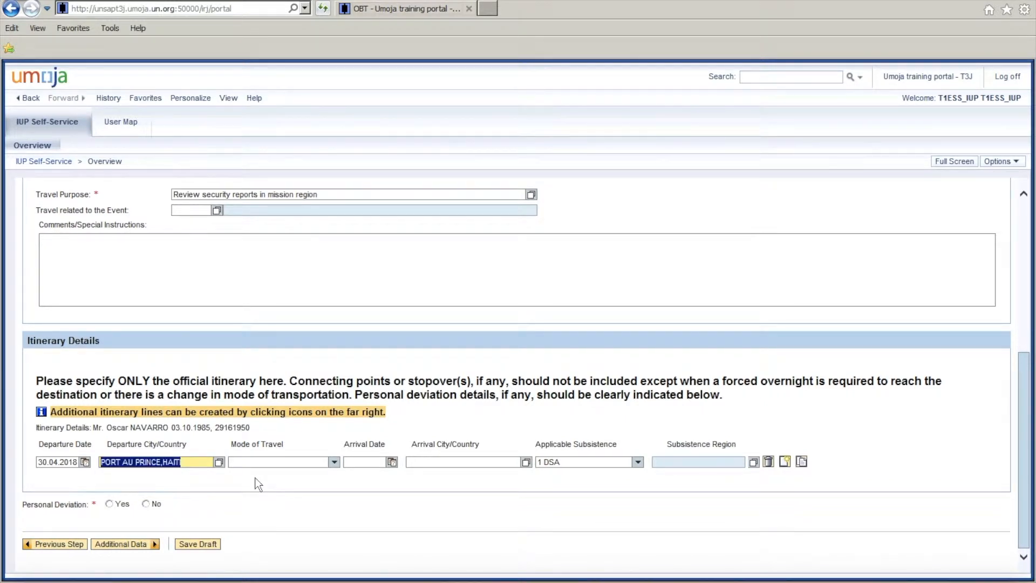
{"action": "left_click", "coordinate": [320, 461]}
{"action": "left_click", "coordinate": [294, 474]}
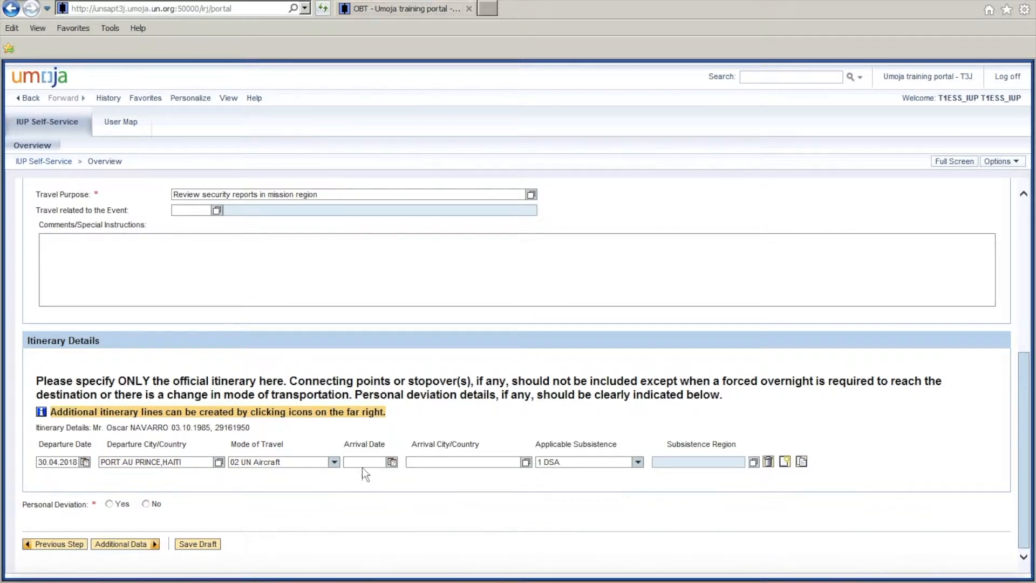
Set the first itinerary line's arrival date to 04.05.2018 and its arrival city to GONAIVES,HAITI.
{"action": "left_click", "coordinate": [392, 462]}
{"action": "left_click", "coordinate": [431, 506]}
{"action": "left_click", "coordinate": [435, 463]}
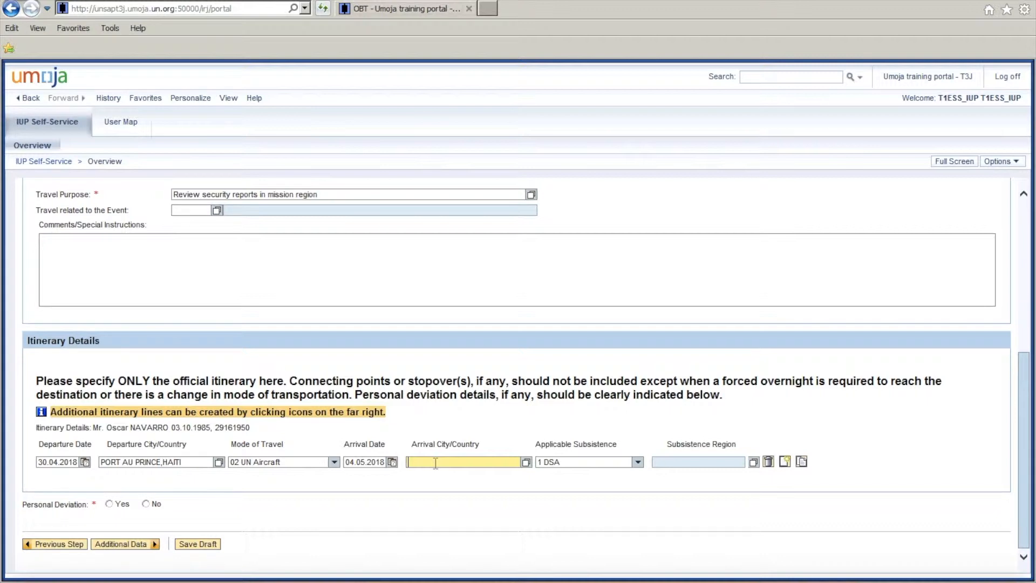
{"action": "type", "text": "Gonai"}
{"action": "left_click", "coordinate": [587, 487]}
Keep 1 DSA as the first line's applicable subsistence and choose R001 Port-Au-Prince as its subsistence region.
{"action": "left_click", "coordinate": [637, 462]}
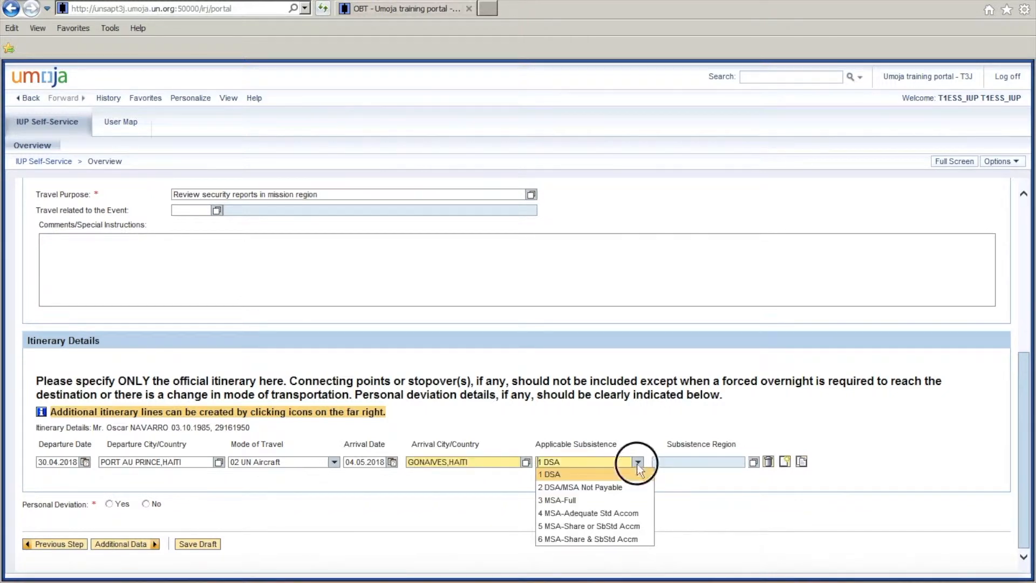
{"action": "left_click", "coordinate": [638, 462]}
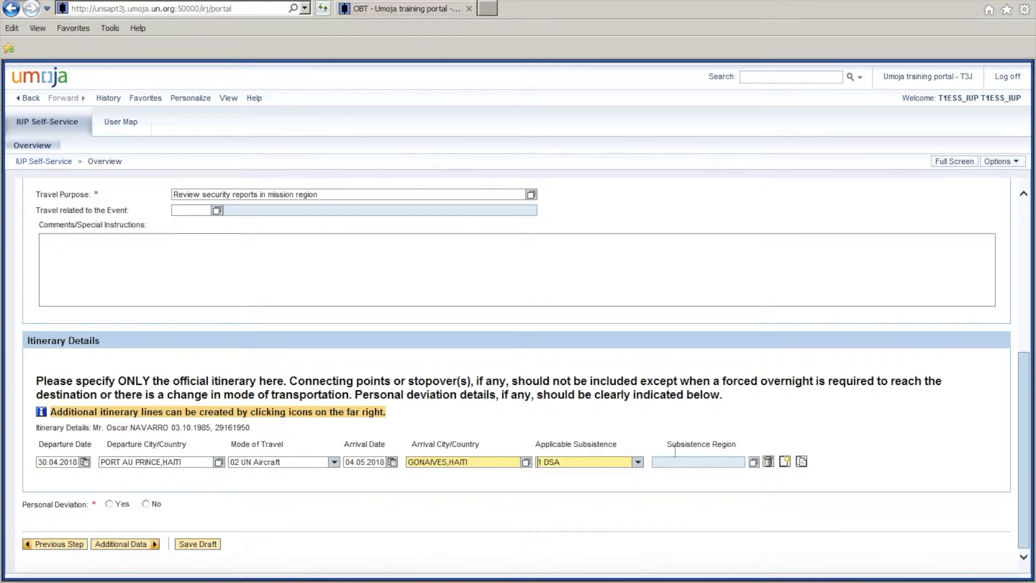
{"action": "left_click", "coordinate": [754, 465]}
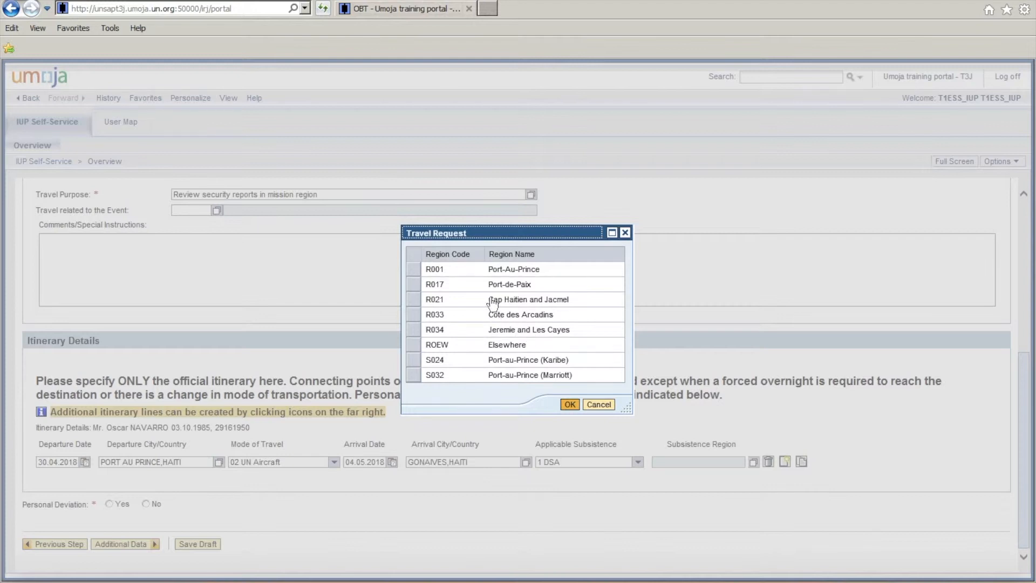
{"action": "left_click", "coordinate": [419, 274]}
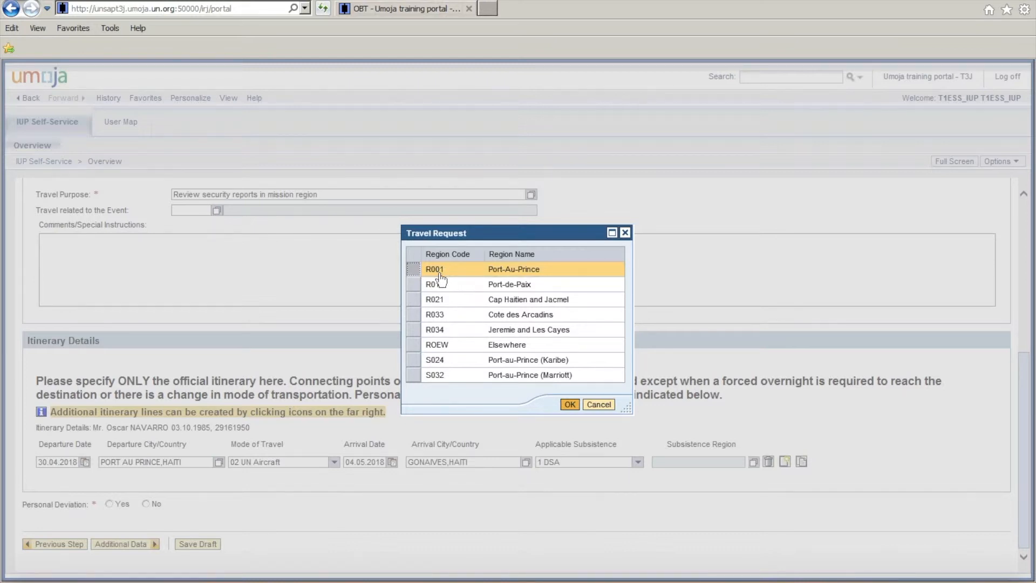
{"action": "left_click", "coordinate": [570, 404]}
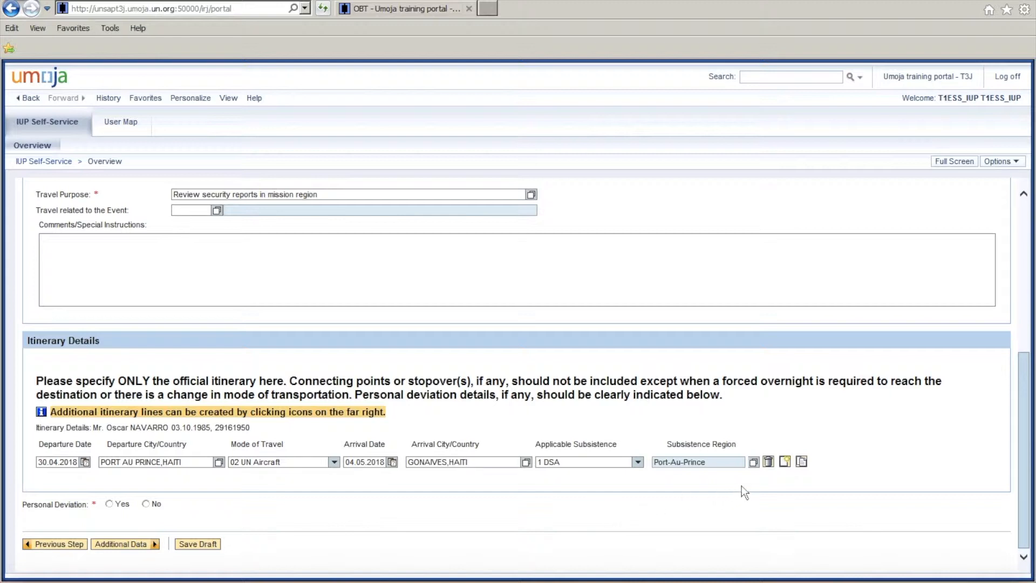
Add a second itinerary line departing from GONAIVES,HAITI with travel mode 02 UN Aircraft.
{"action": "left_click", "coordinate": [784, 462]}
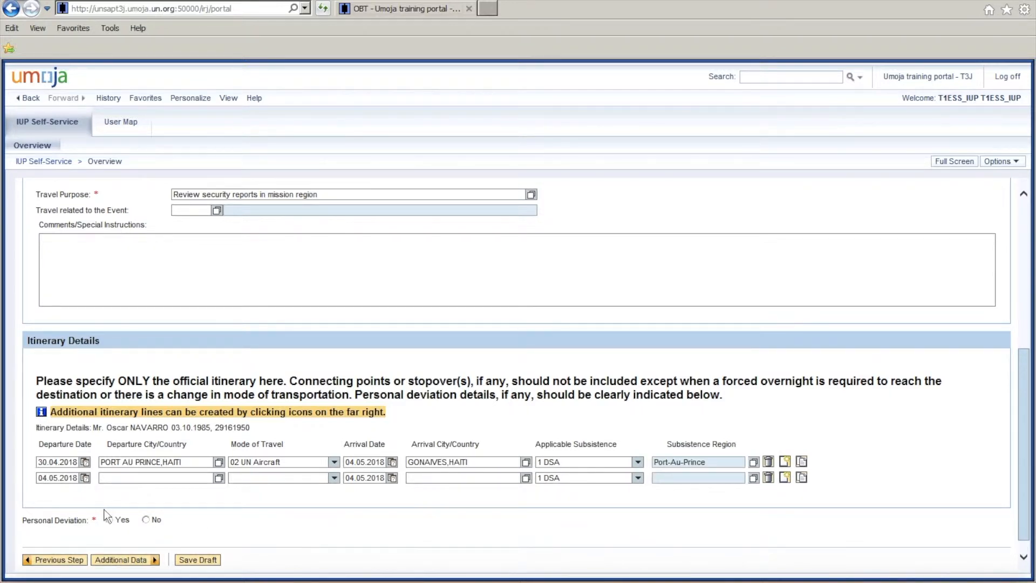
{"action": "left_click", "coordinate": [156, 482]}
{"action": "type", "text": "gon"}
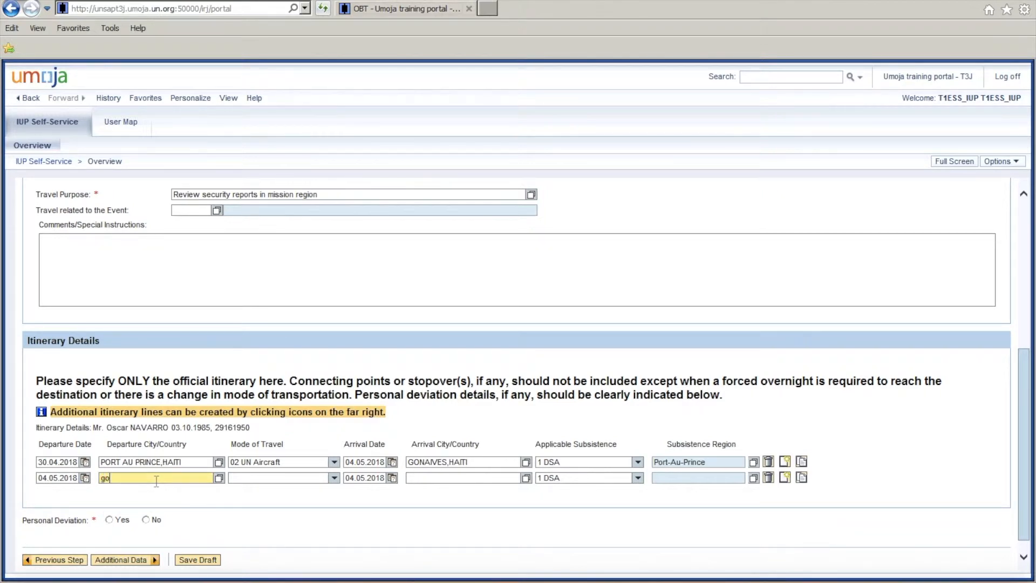
{"action": "left_click", "coordinate": [258, 479]}
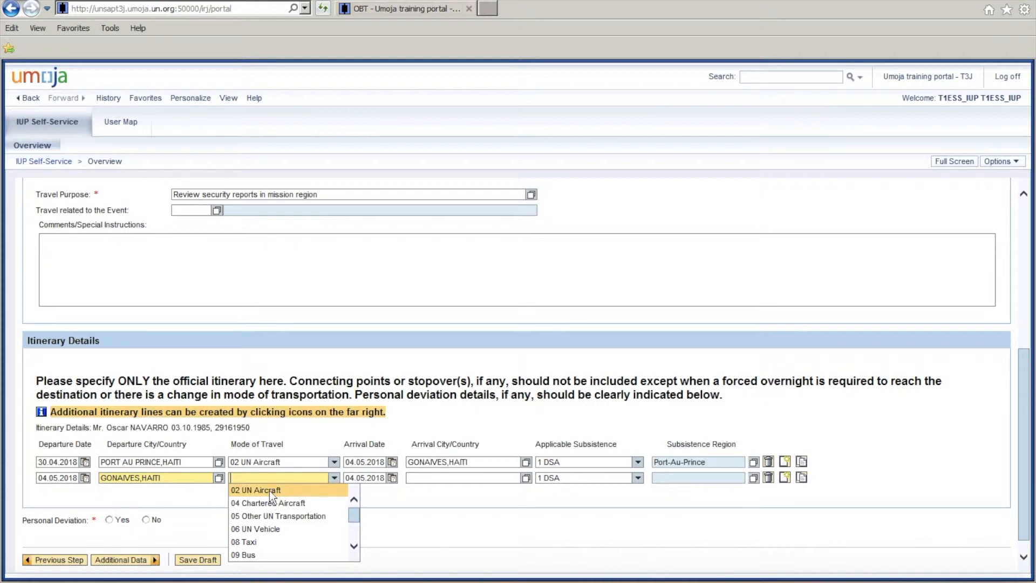
{"action": "left_click", "coordinate": [270, 490]}
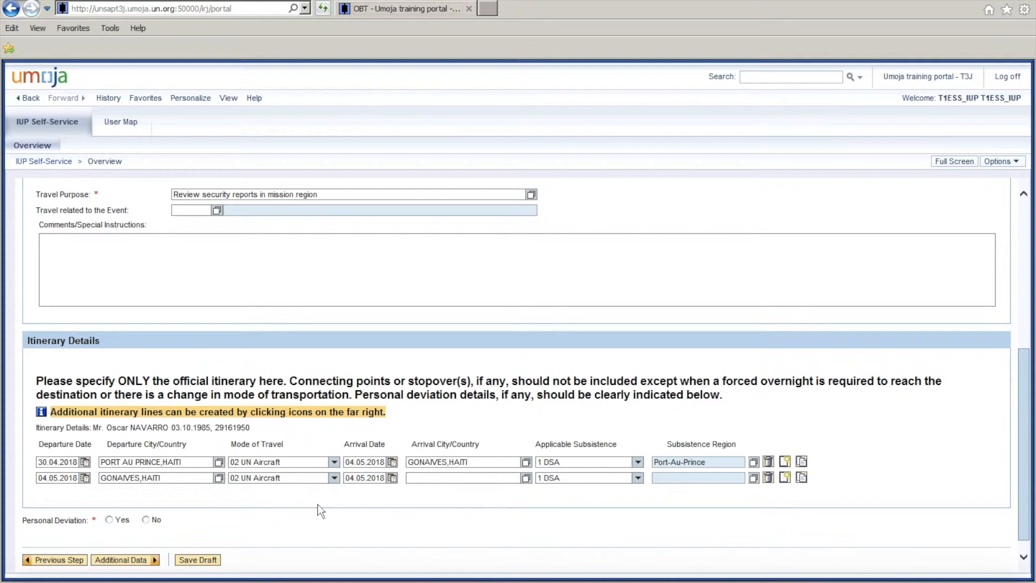
Complete the second itinerary line with arrival city PORT AU PRINCE,HAITI and subsistence 2 DSA/MSA Not Payable, and set Personal Deviation to No.
{"action": "left_click", "coordinate": [432, 479]}
{"action": "type", "text": "PORT AU PRINCE,HAITI"}
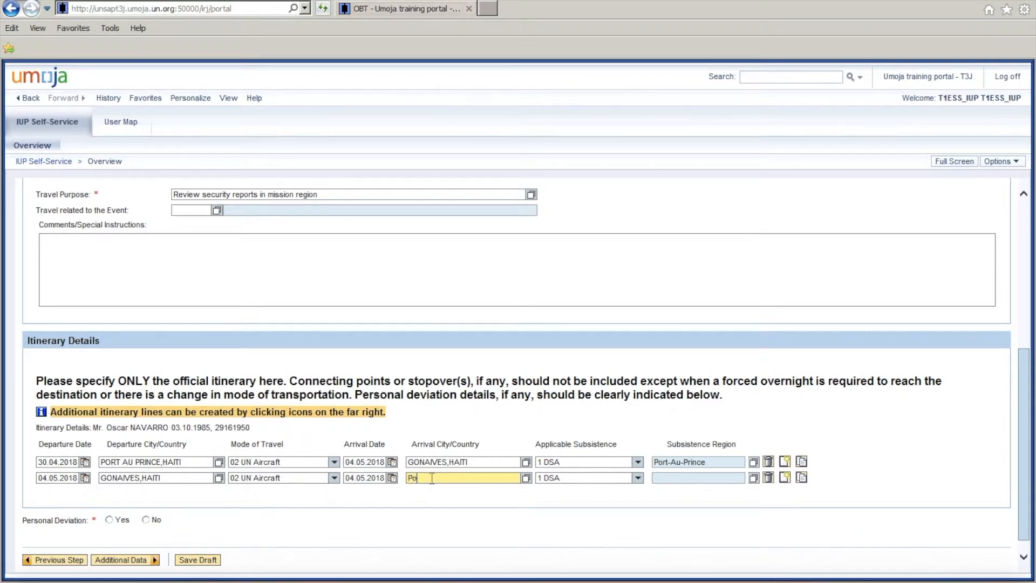
{"action": "left_click", "coordinate": [637, 478]}
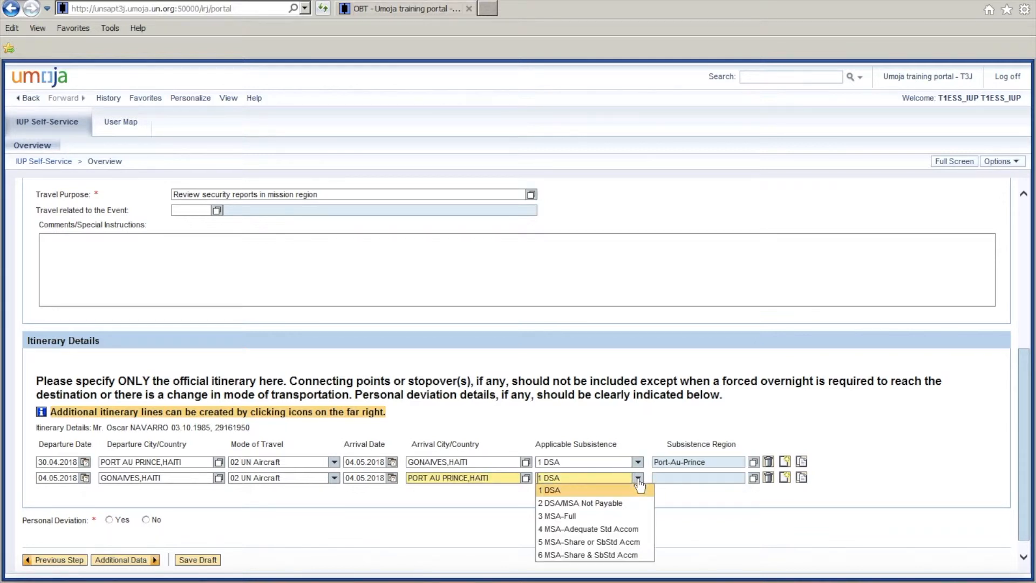
{"action": "left_click", "coordinate": [618, 503]}
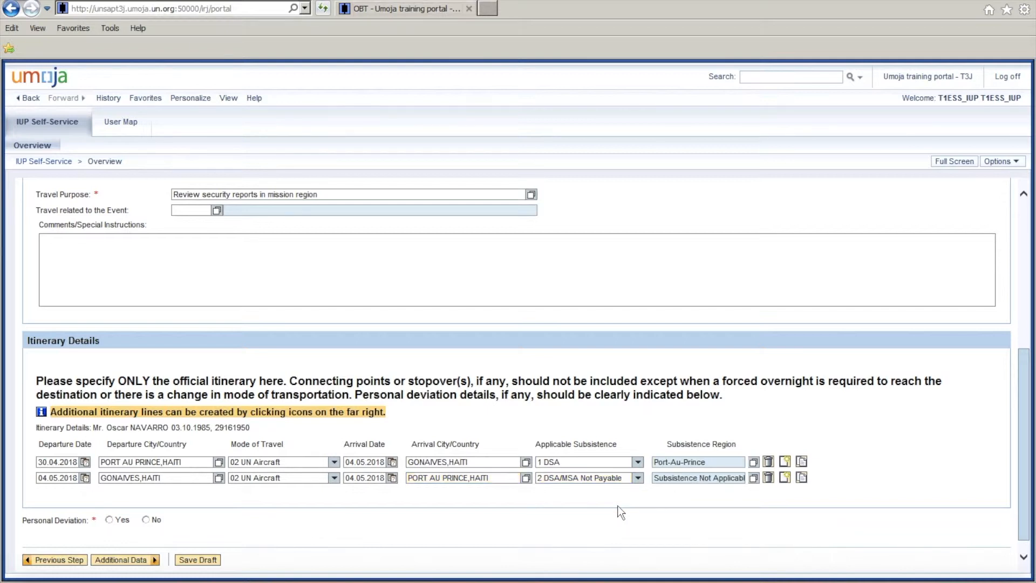
{"action": "left_click", "coordinate": [146, 520]}
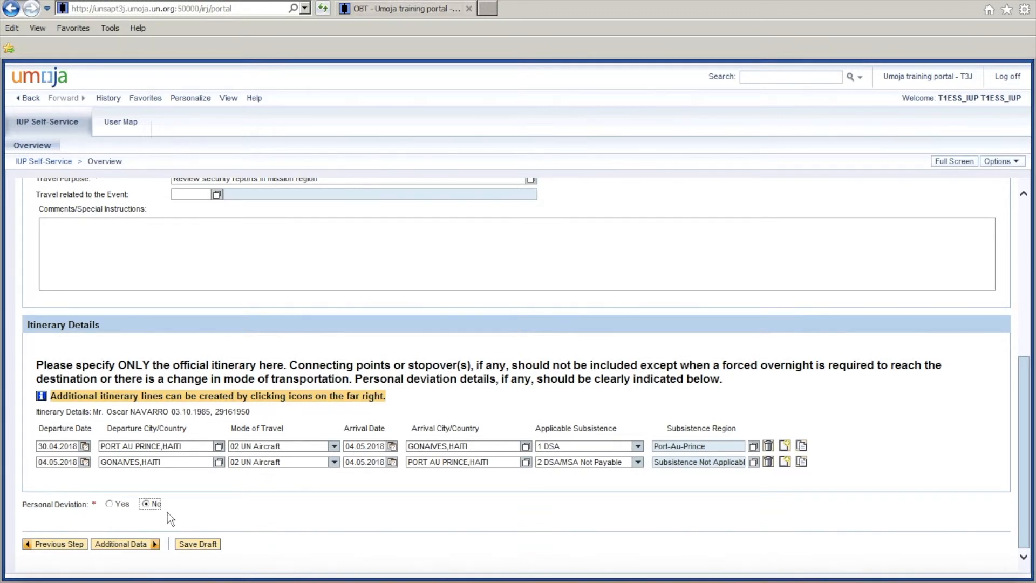
Proceed to Additional Data and answer No to both transporting any firearm and requesting a travel advance.
{"action": "left_click", "coordinate": [133, 546]}
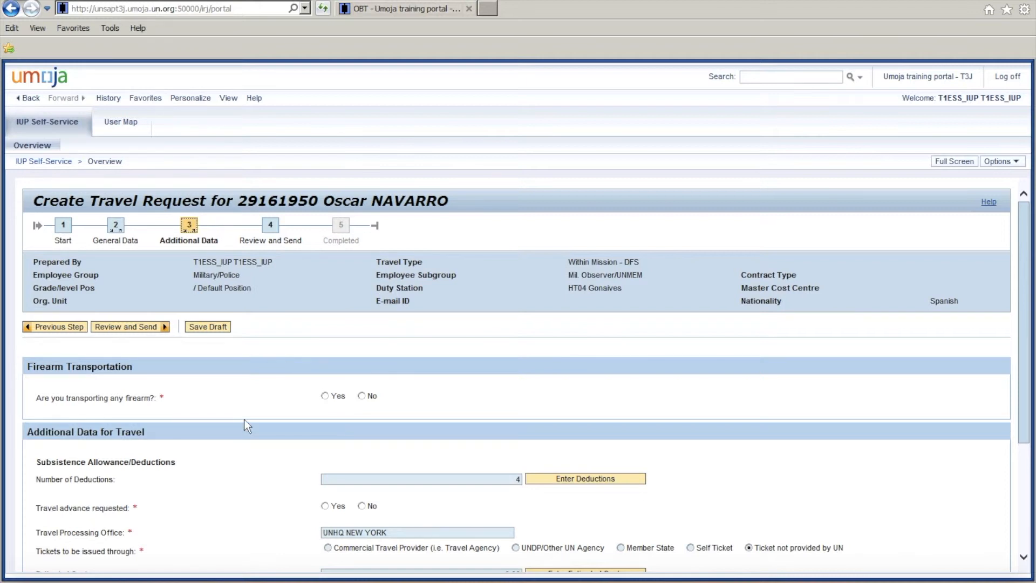
{"action": "scroll", "coordinate": [244, 420], "scroll_direction": "down", "scroll_amount": 3}
{"action": "scroll", "coordinate": [246, 419], "scroll_direction": "up", "scroll_amount": 3}
{"action": "left_click", "coordinate": [367, 397]}
{"action": "scroll", "coordinate": [422, 420], "scroll_direction": "down", "scroll_amount": 3}
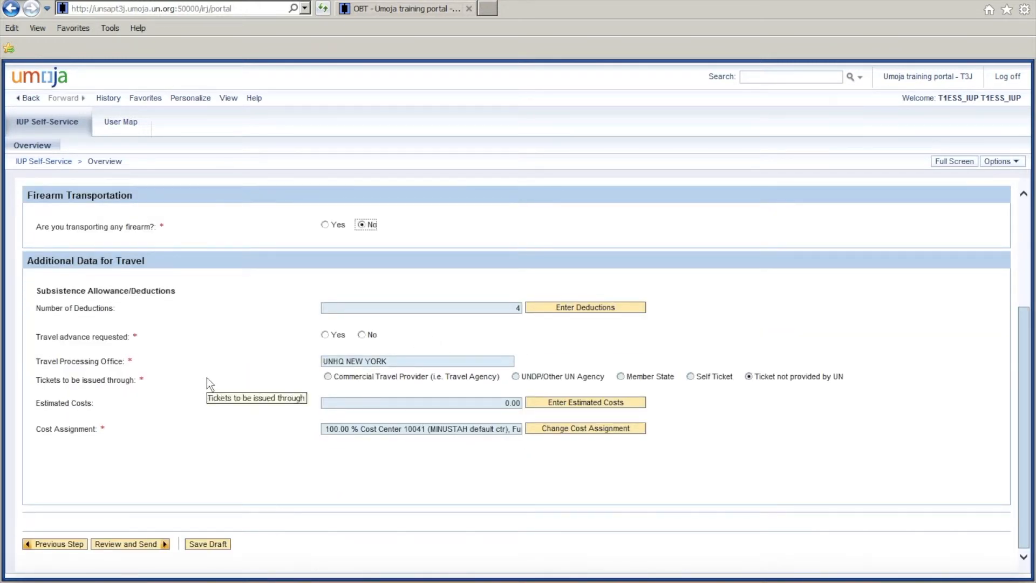
{"action": "left_click", "coordinate": [361, 335]}
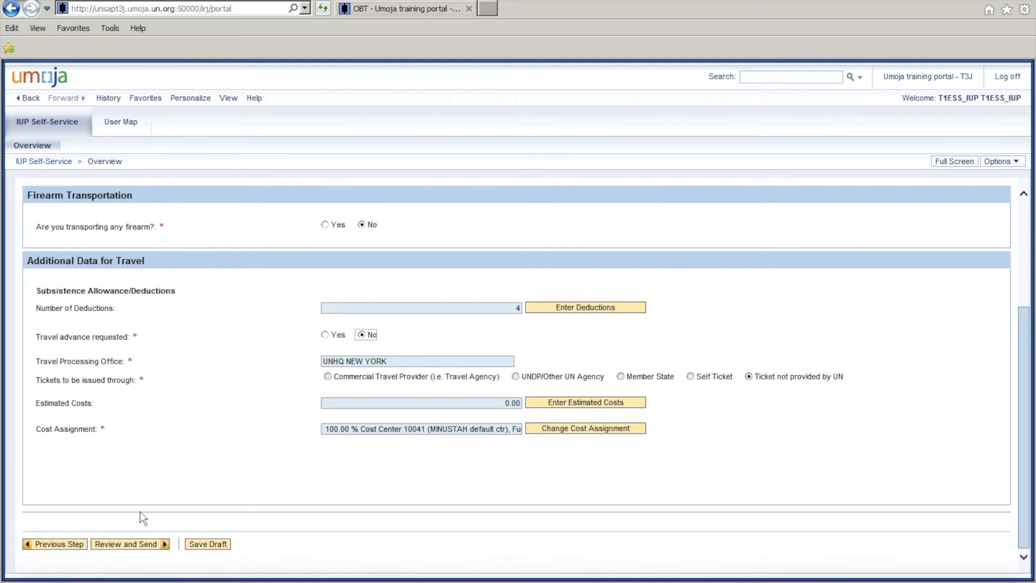
Proceed to Review and Send, review the itinerary summary, and save and send the travel request for approval.
{"action": "left_click", "coordinate": [131, 546]}
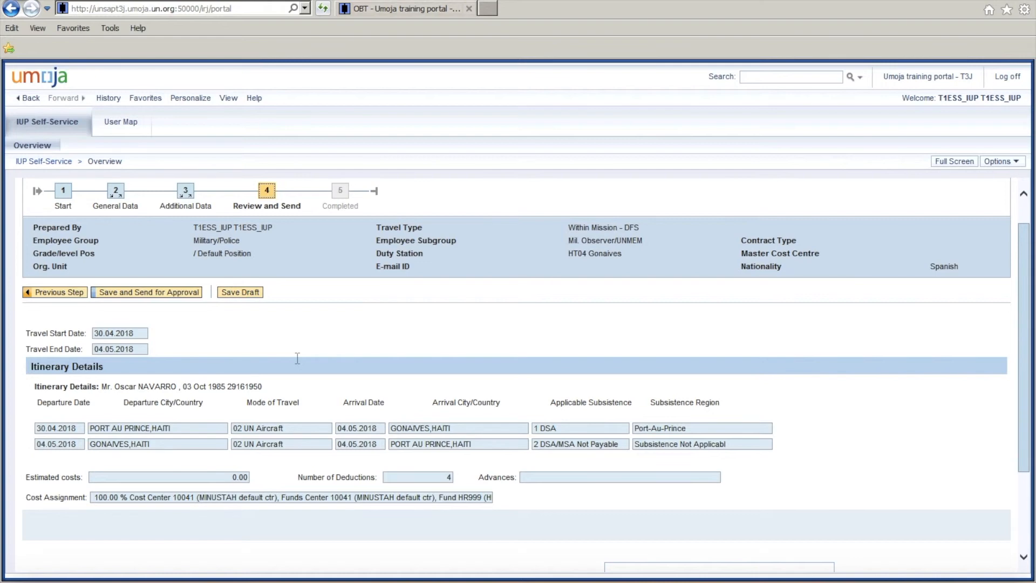
{"action": "scroll", "coordinate": [297, 358], "scroll_direction": "down", "scroll_amount": 2}
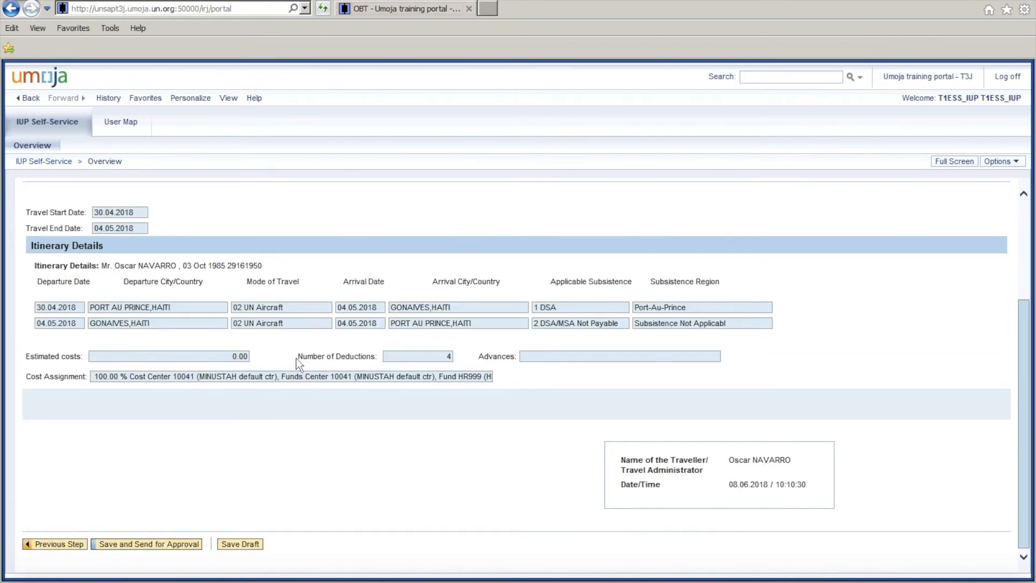
{"action": "scroll", "coordinate": [297, 364], "scroll_direction": "up", "scroll_amount": 3}
{"action": "scroll", "coordinate": [299, 365], "scroll_direction": "down", "scroll_amount": 3}
{"action": "left_click", "coordinate": [157, 544]}
{"action": "left_click", "coordinate": [157, 545]}
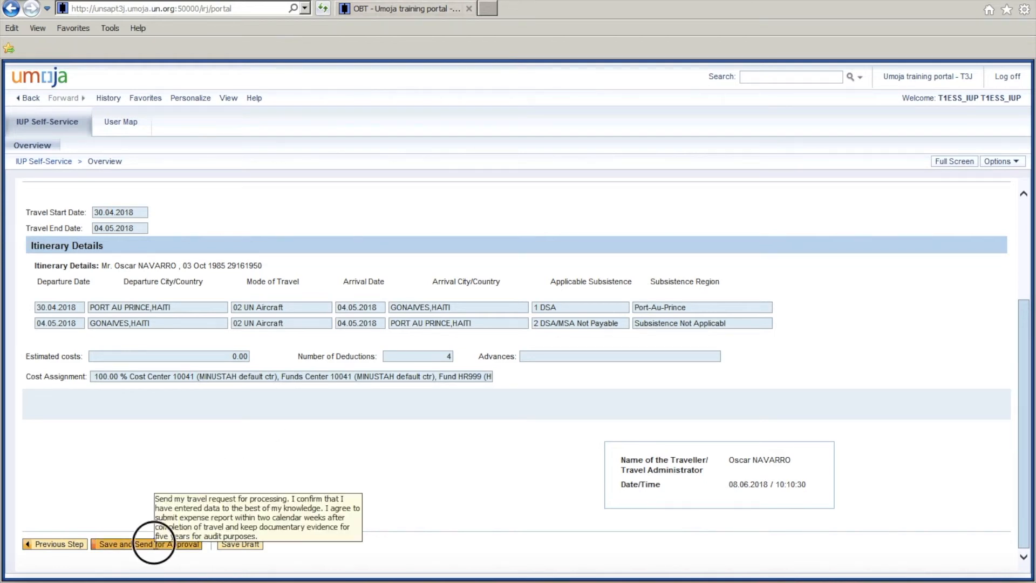
Check the Additional Data of the reopened travel request, return to its review page and send it for approval again.
{"action": "scroll", "coordinate": [214, 433], "scroll_direction": "up", "scroll_amount": 4}
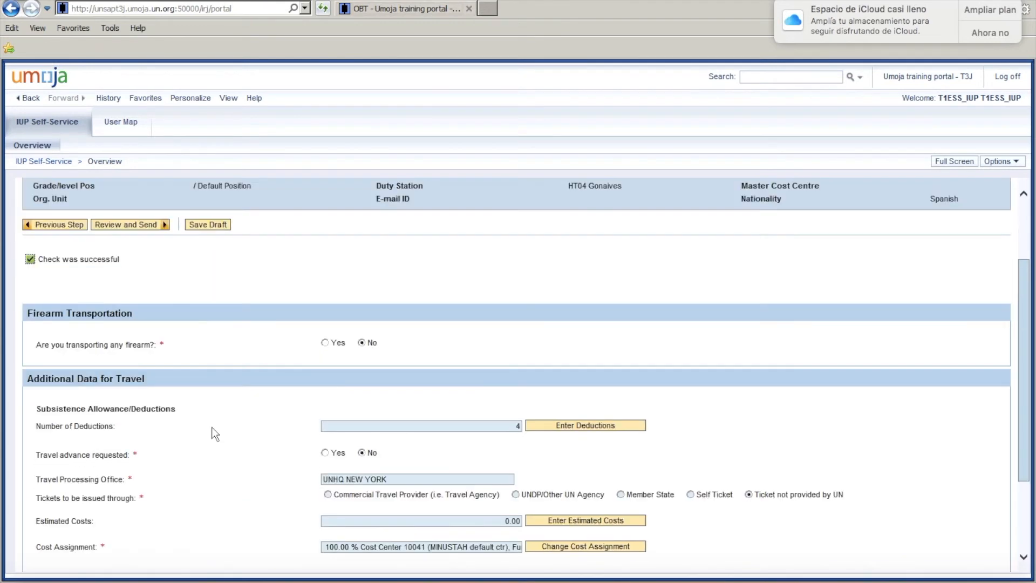
{"action": "scroll", "coordinate": [215, 433], "scroll_direction": "down", "scroll_amount": 4}
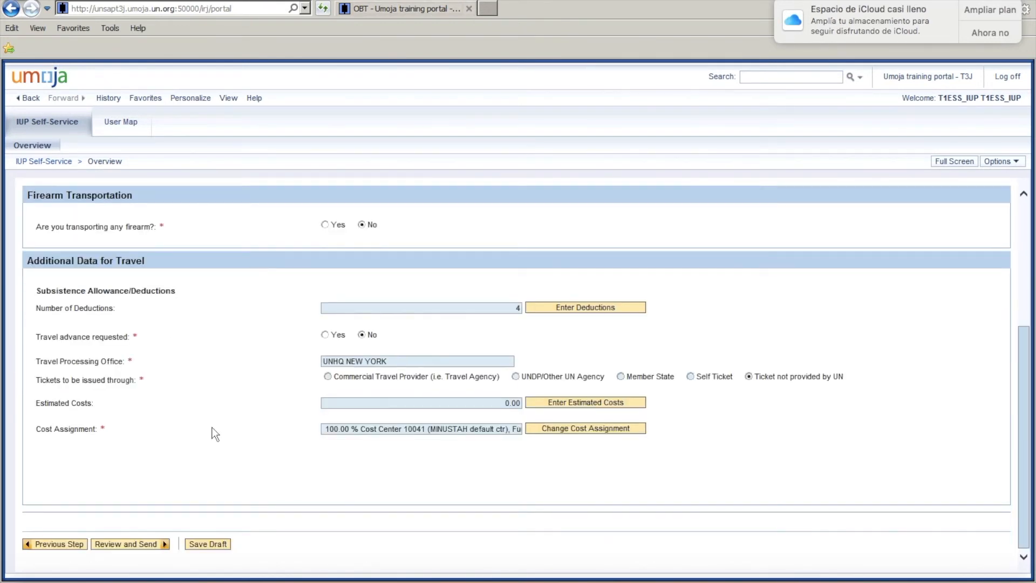
{"action": "left_click", "coordinate": [138, 545]}
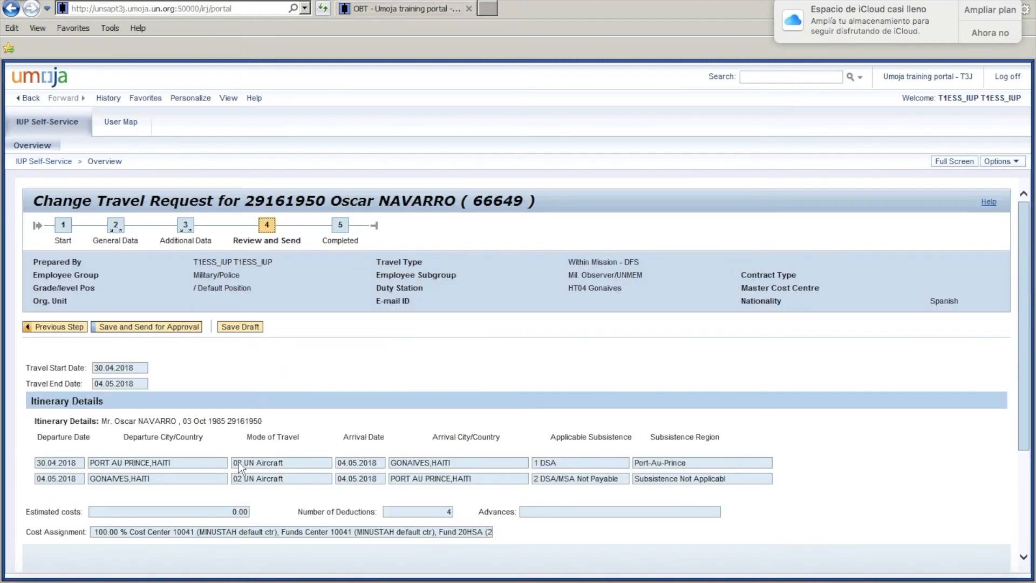
{"action": "scroll", "coordinate": [238, 462], "scroll_direction": "down", "scroll_amount": 3}
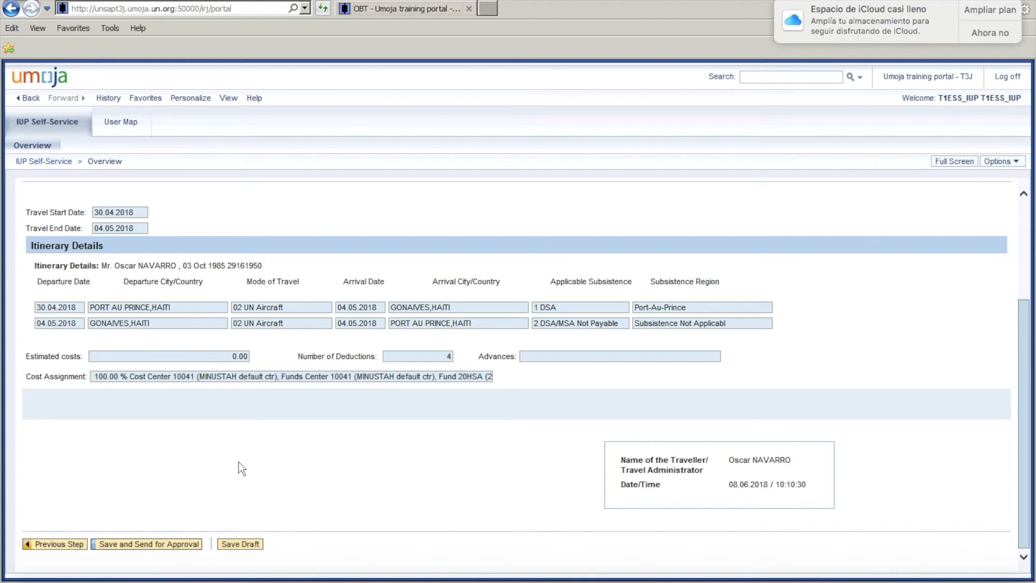
{"action": "left_click", "coordinate": [145, 545]}
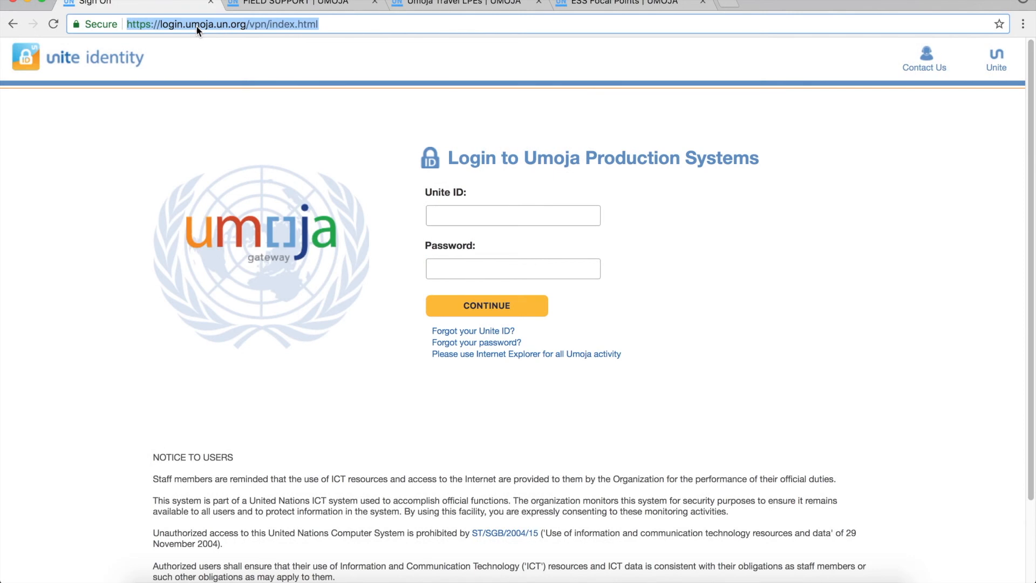
Switch to Chrome, open the Field Support page at umoja.un.org/dfs and find the lists of Umoja Travel focal points.
{"action": "type", "text": "um"}
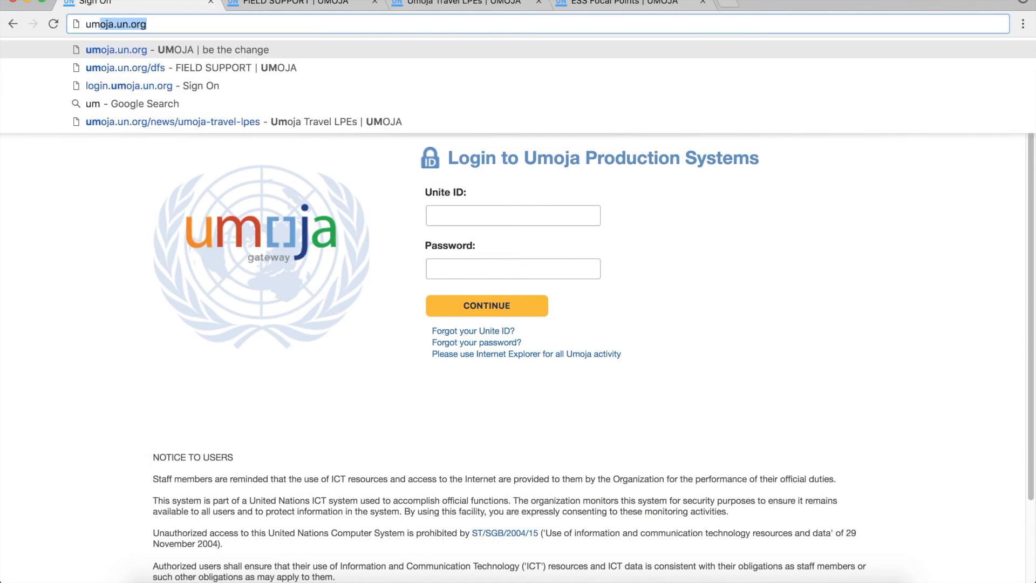
{"action": "type", "text": "oja.un.org/df"}
{"action": "key", "text": "Return"}
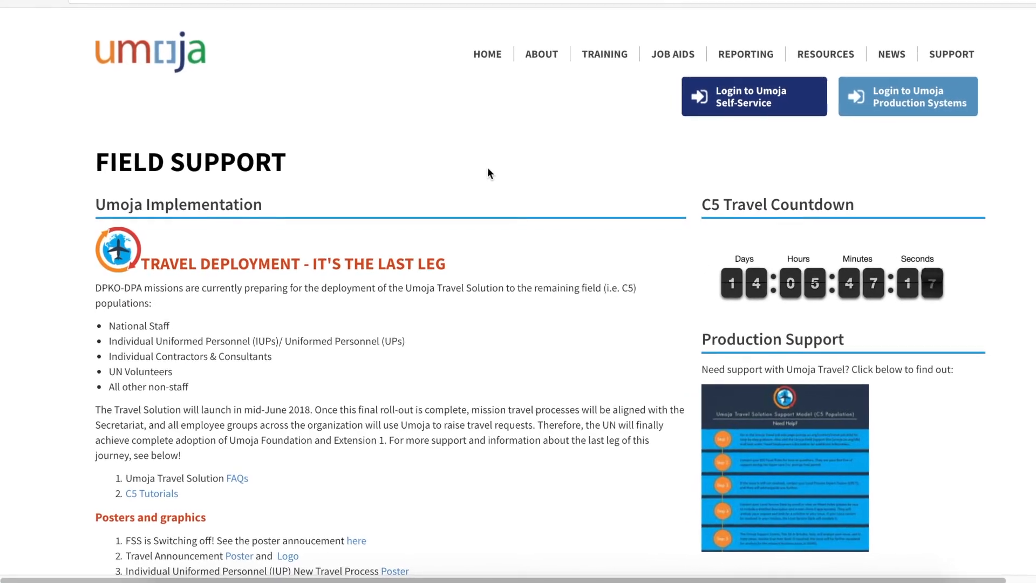
{"action": "scroll", "coordinate": [488, 173], "scroll_direction": "down", "scroll_amount": 6}
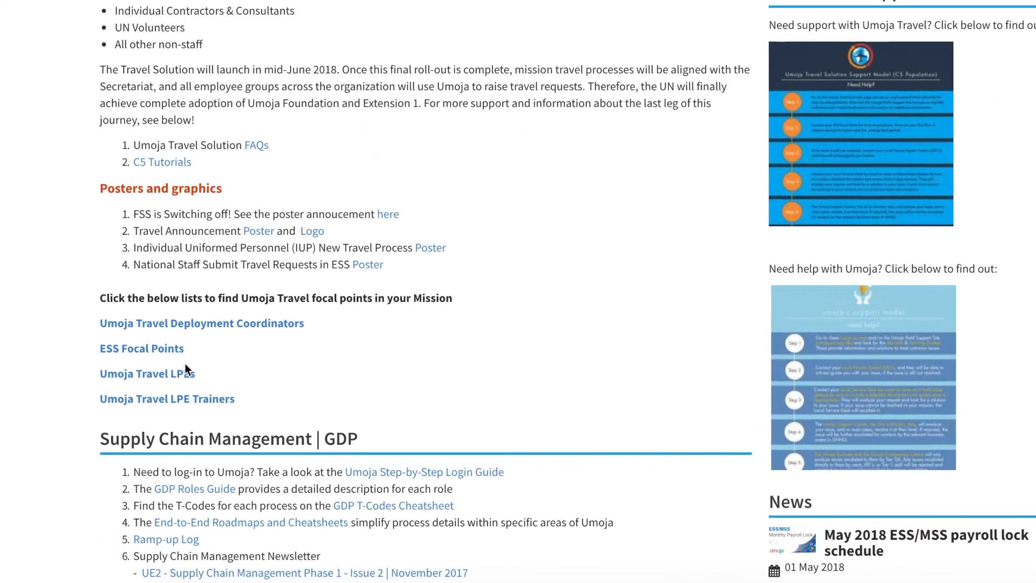